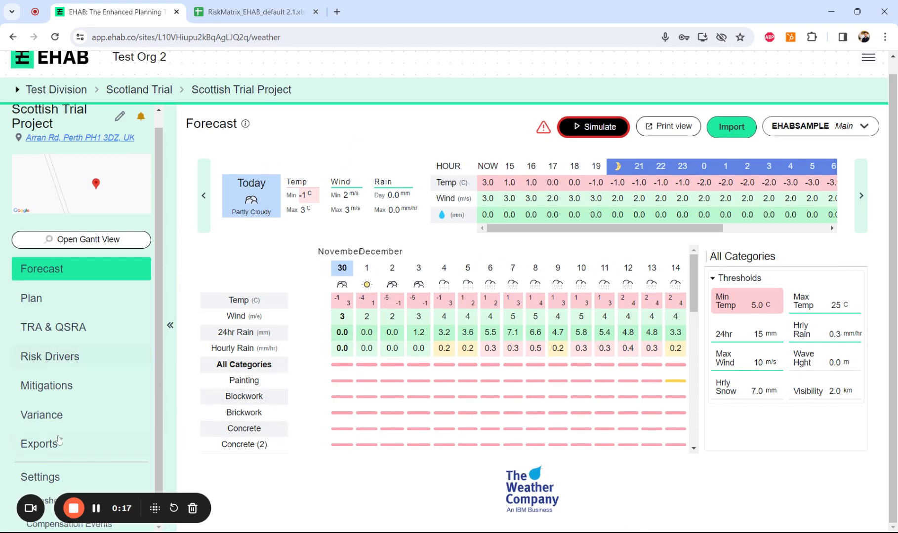
Open the project's Thresholds settings and review the categories used in the main plan and those not in use.
drag(118, 499, 234, 382)
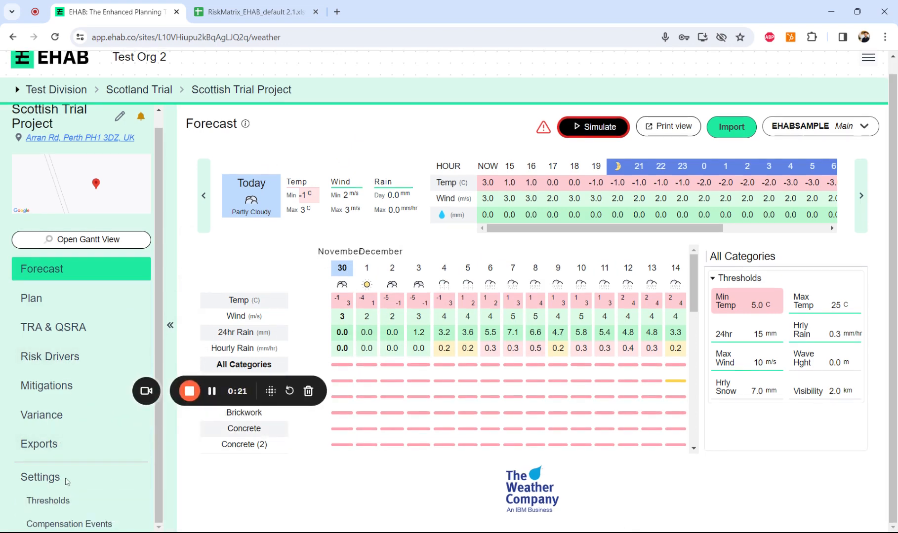
click(41, 507)
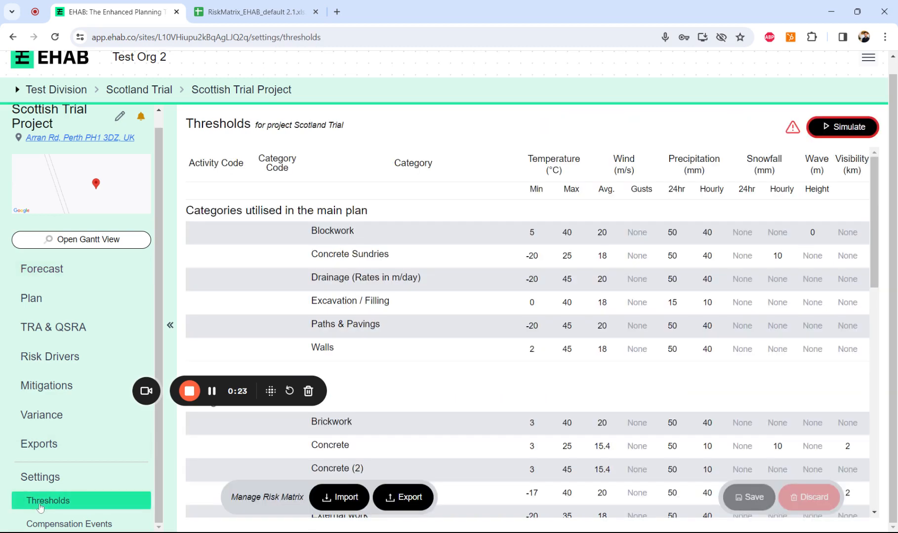
drag(243, 401, 126, 514)
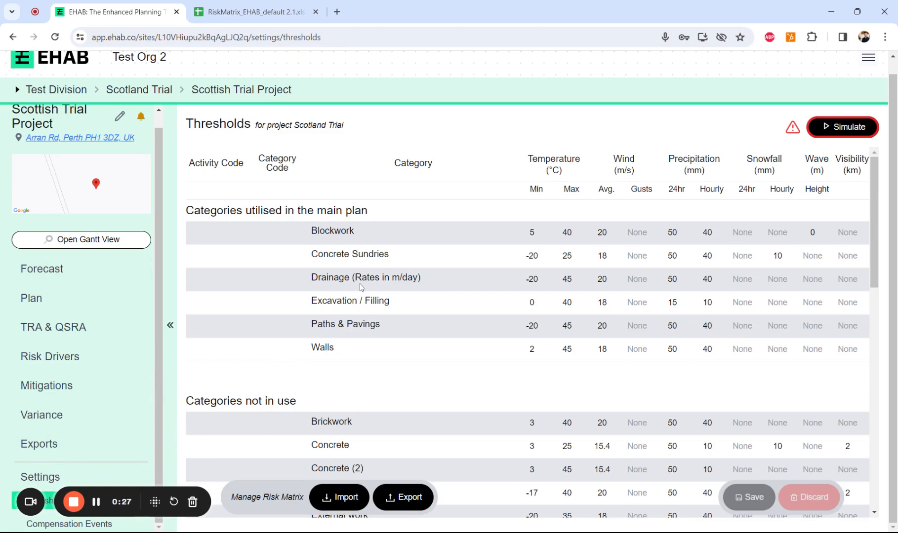
scroll(362, 288, up, 1)
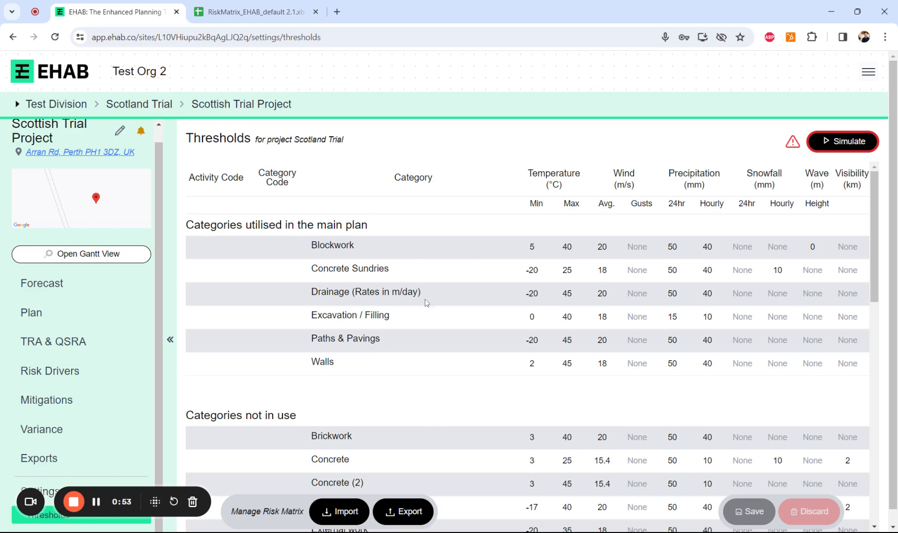
scroll(334, 354, down, 1)
scroll(334, 354, down, 10)
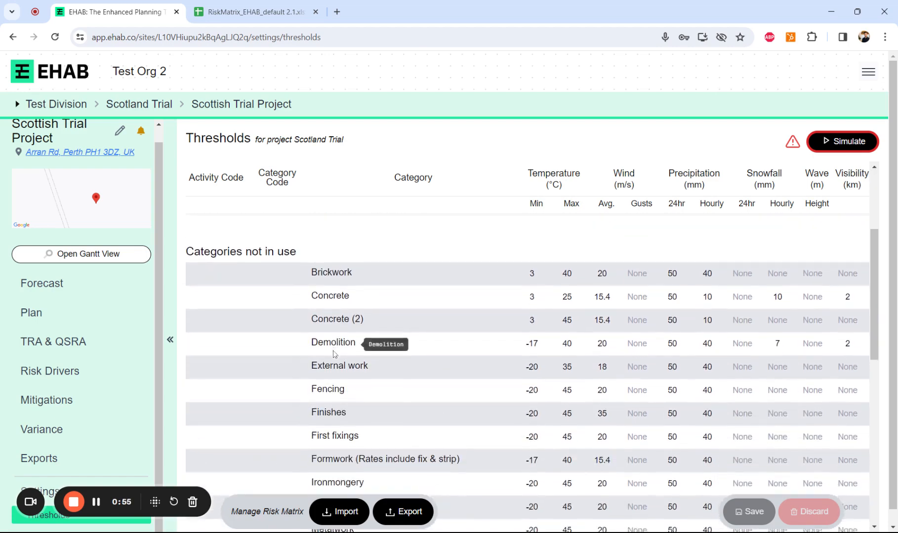
scroll(334, 354, up, 10)
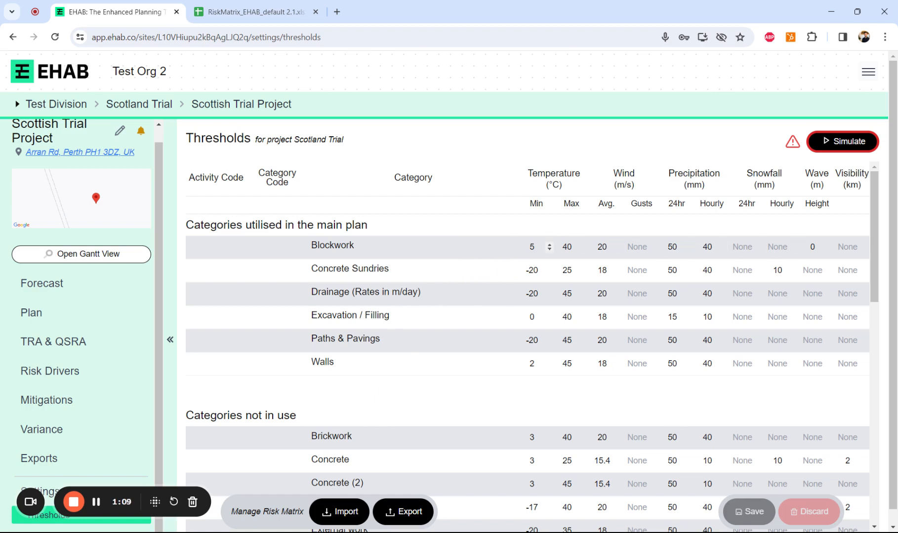
Set the minimum temperature threshold of the Concrete Sundries category to 0 °C.
click(533, 247)
click(537, 271)
key(BackSpace)
key(BackSpace)
key(BackSpace)
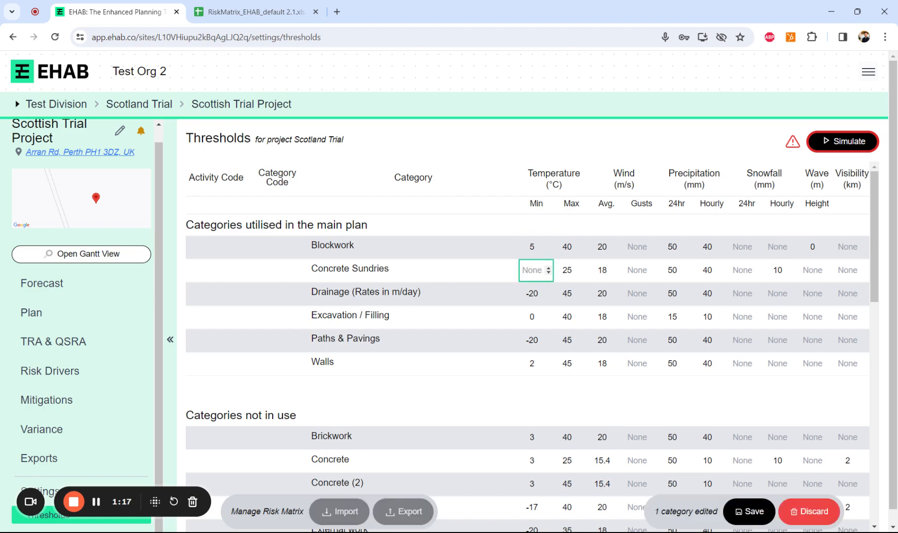
text(0)
Set the wave height threshold of the Blockwork category to 2 m and save the edited thresholds.
click(814, 247)
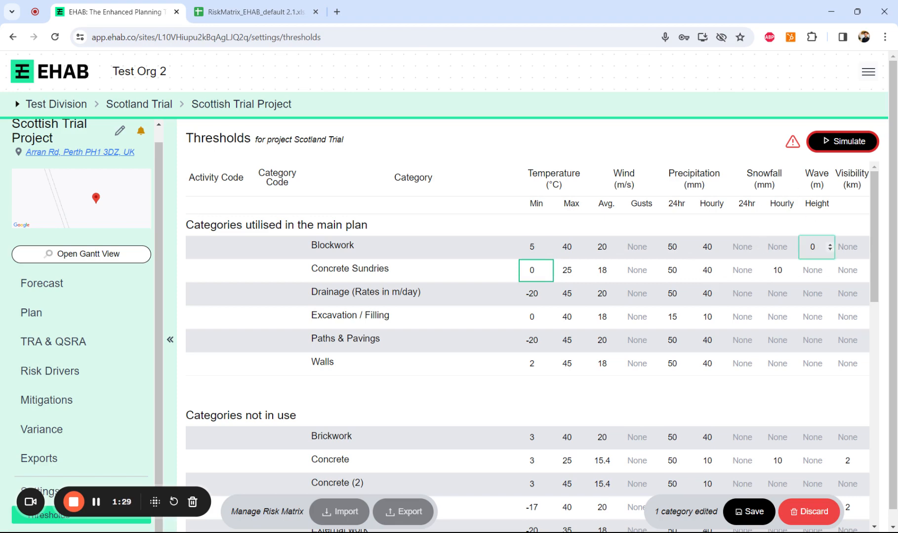
key(BackSpace)
text(2)
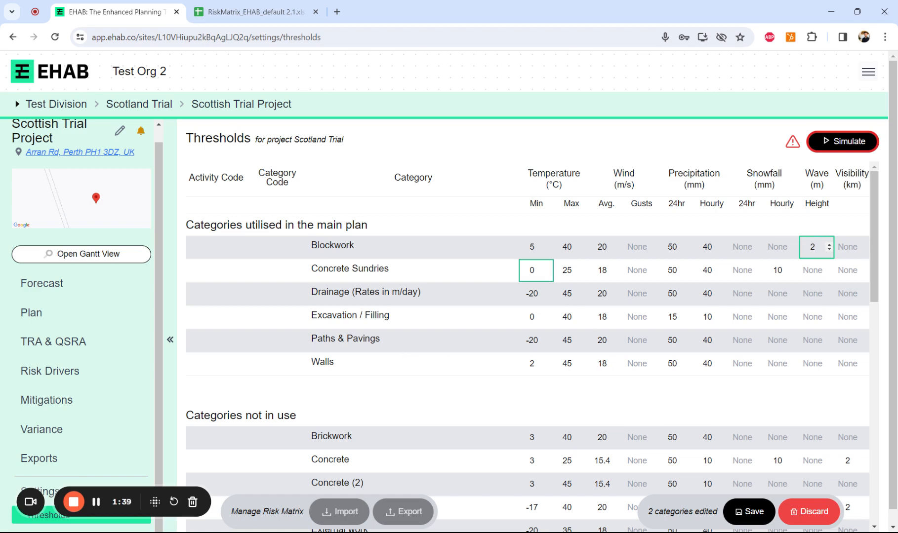
double_click(328, 245)
double_click(330, 269)
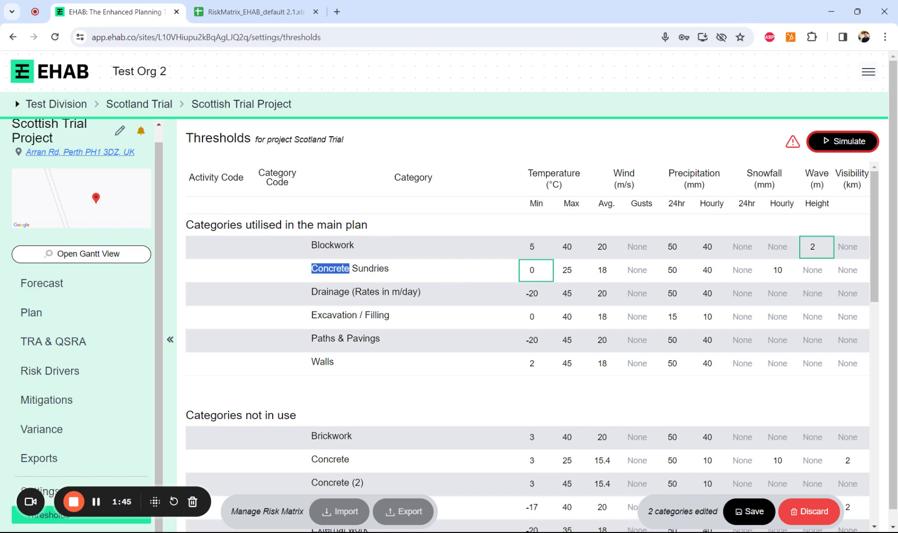
click(435, 271)
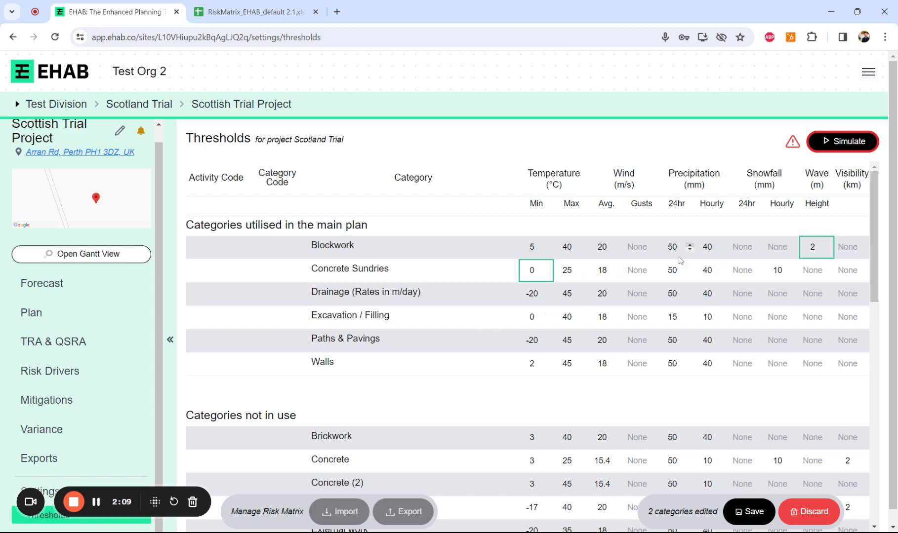
click(742, 514)
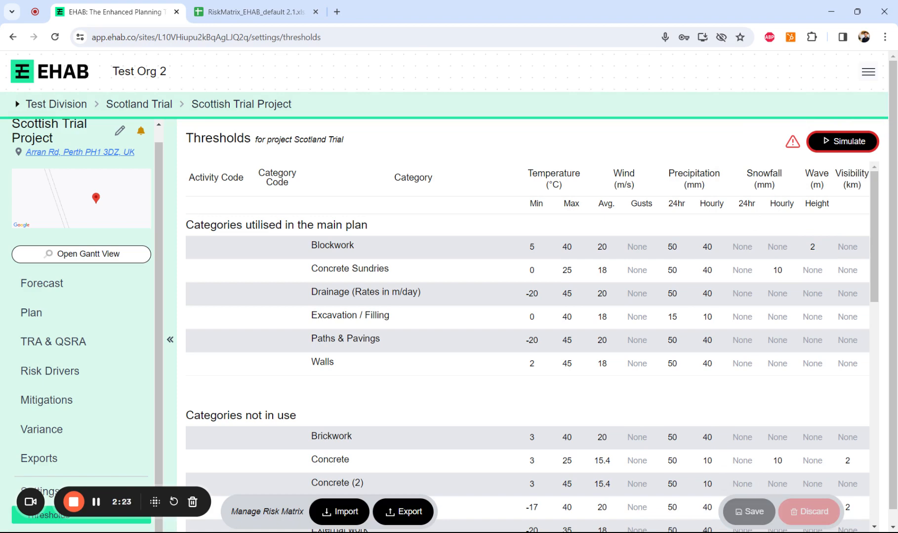
Switch to the RiskMatrix_EHAB_default 2.1 spreadsheet and enter CON1 as the activity code for Accommodation Works.
mouse_move(792, 144)
click(271, 13)
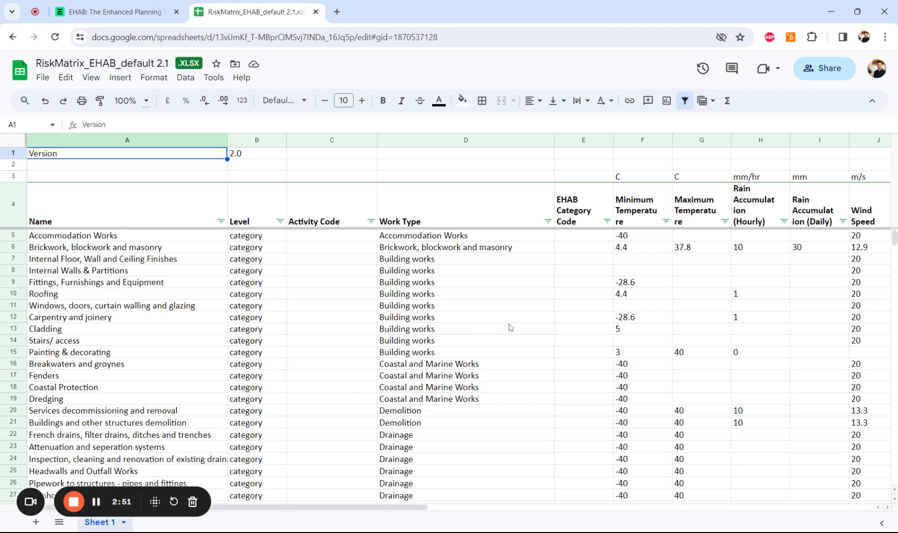
click(134, 237)
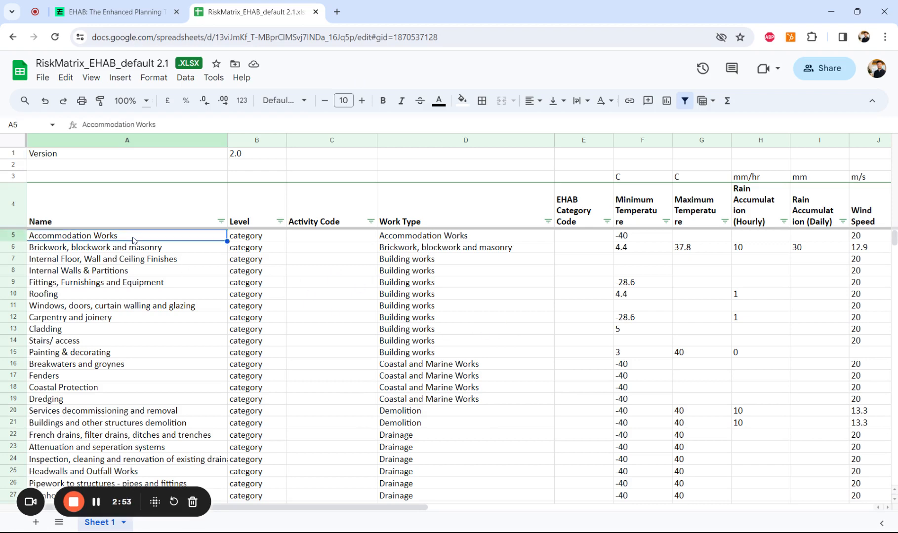
click(317, 239)
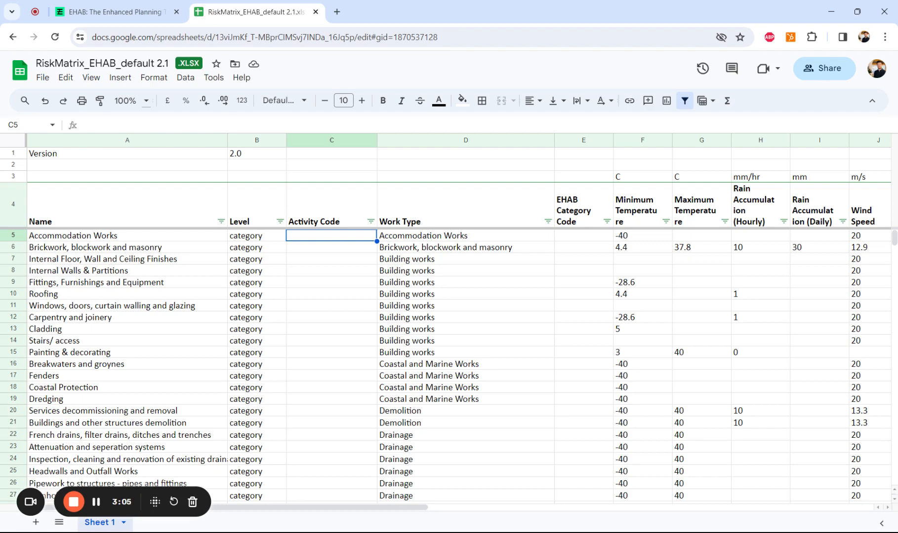
text(CON1)
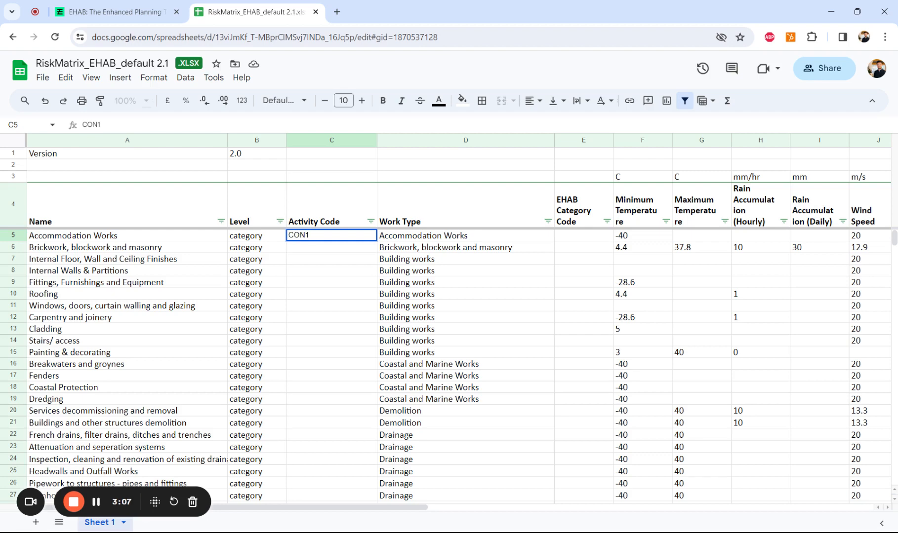
key(Return)
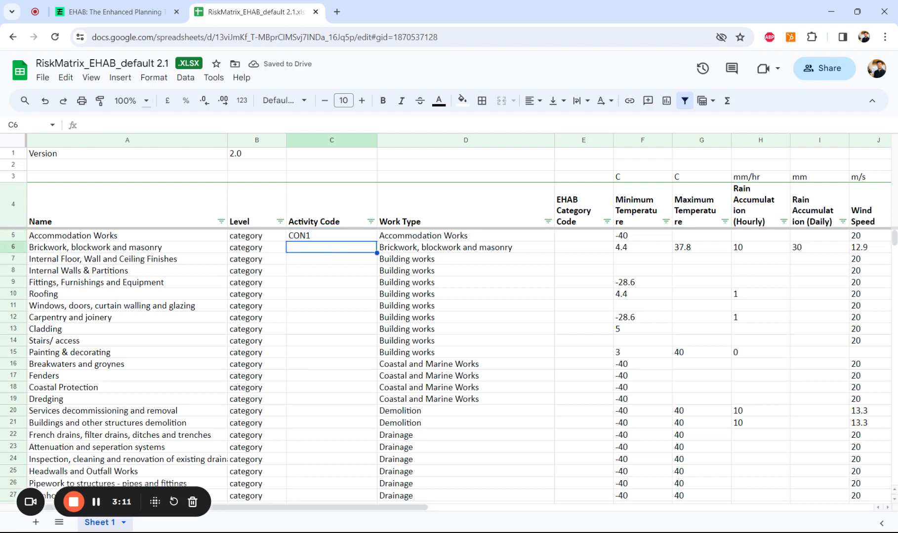
Try COncrete as the name of the Accommodation Works category, and undo both the name and activity code entries.
click(418, 237)
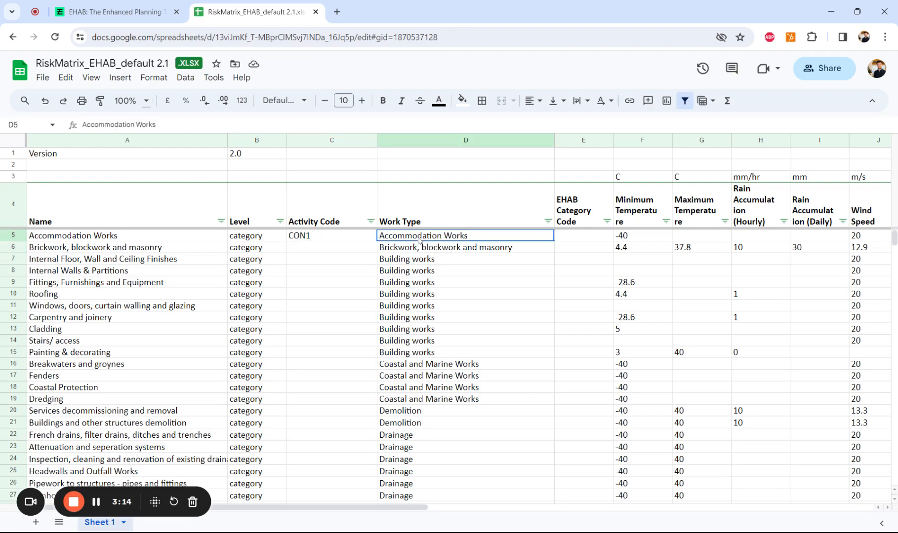
click(133, 241)
text(COncrete)
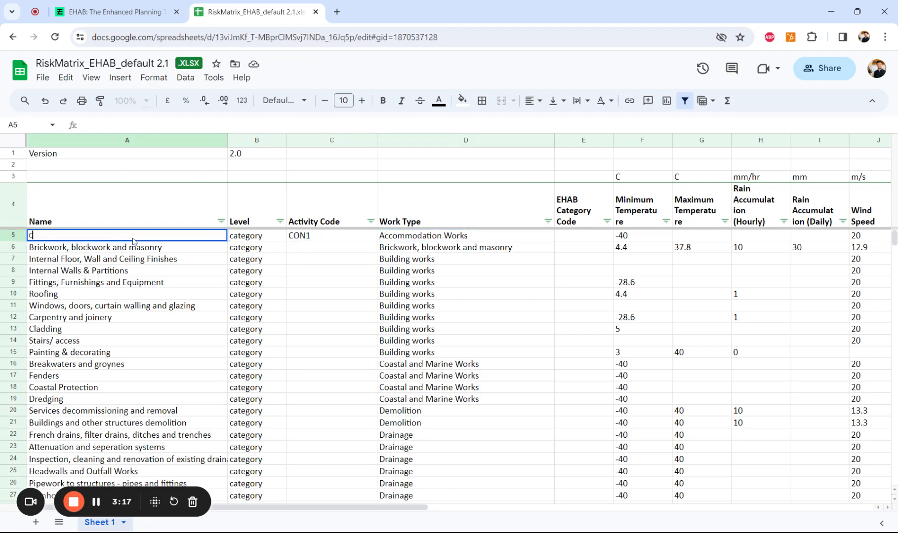
click(326, 273)
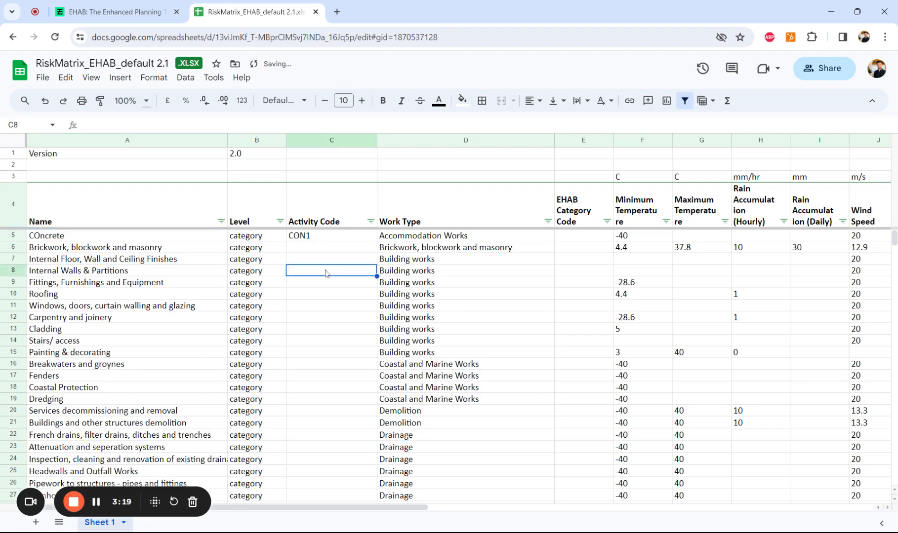
key(ctrl+z)
key(ctrl+z)
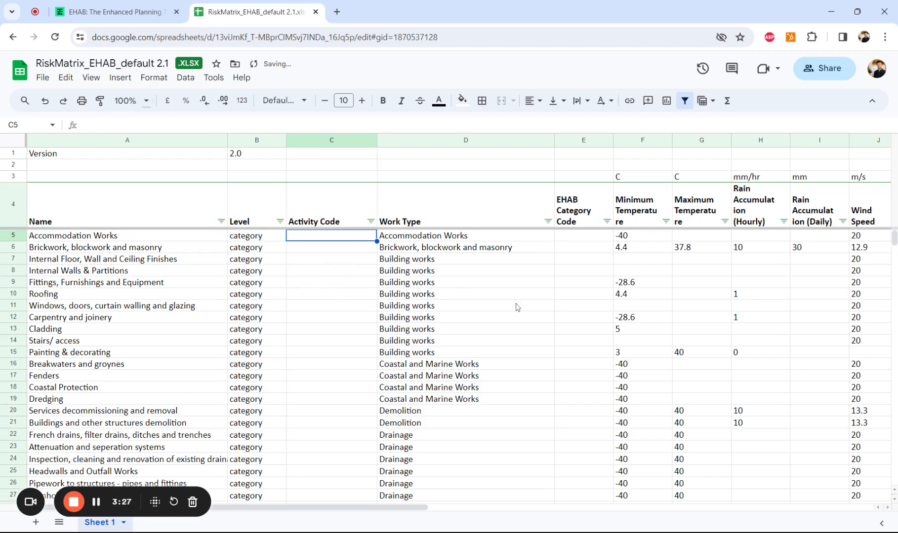
Examine the risk matrix's weather threshold columns across to Visibility and its category rows down to the end of the list.
scroll(501, 266, right, 5)
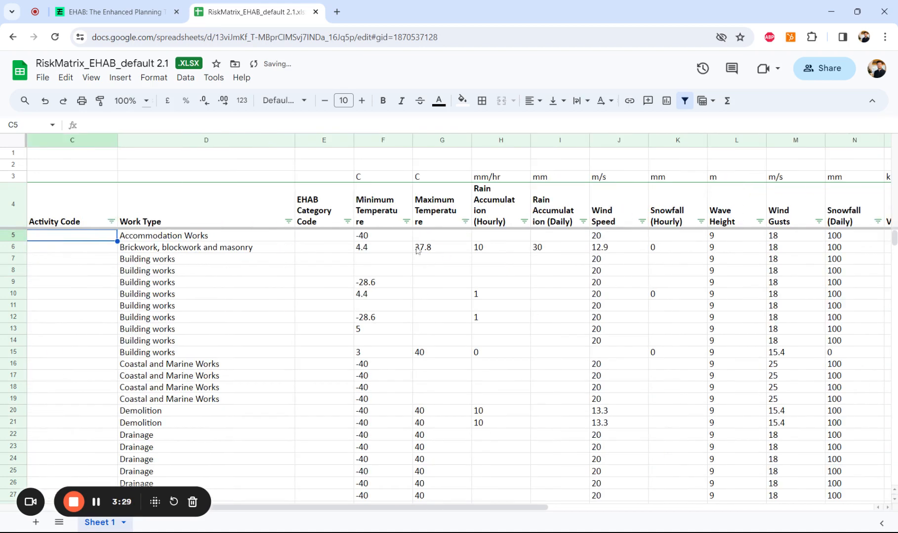
scroll(736, 289, right, 5)
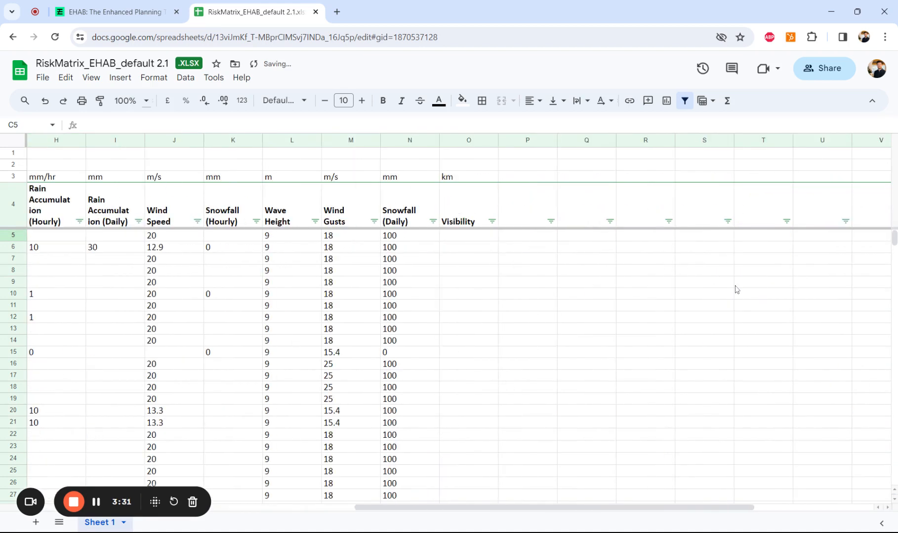
scroll(405, 310, left, 5)
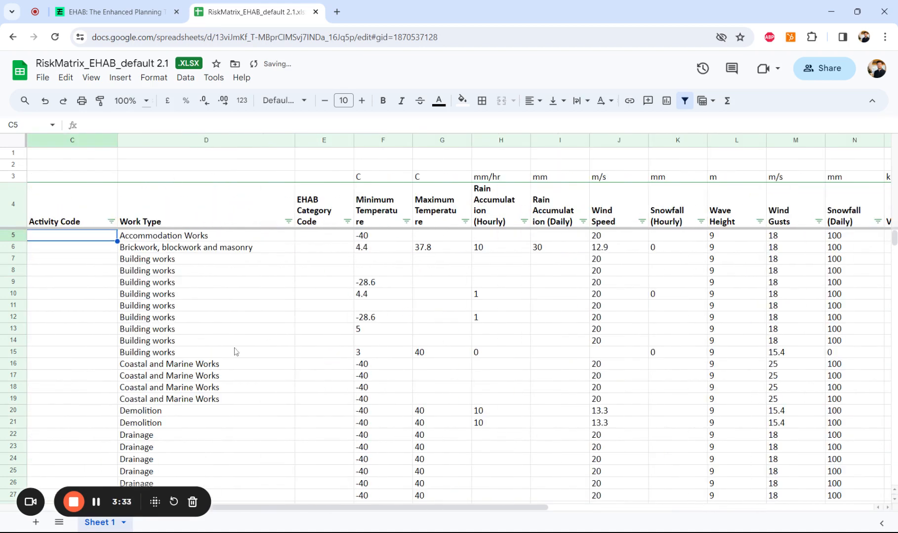
scroll(235, 352, left, 3)
scroll(235, 352, down, 10)
scroll(235, 352, down, 20)
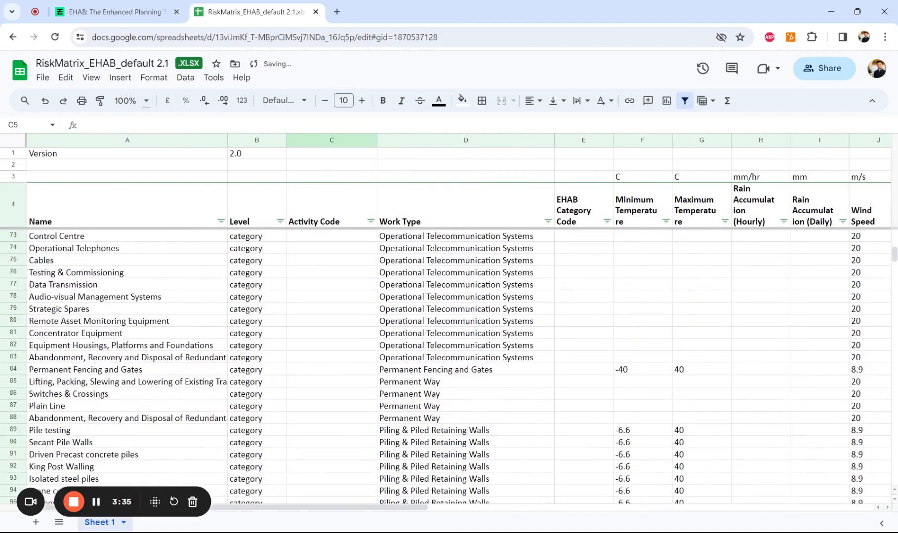
scroll(235, 352, down, 4)
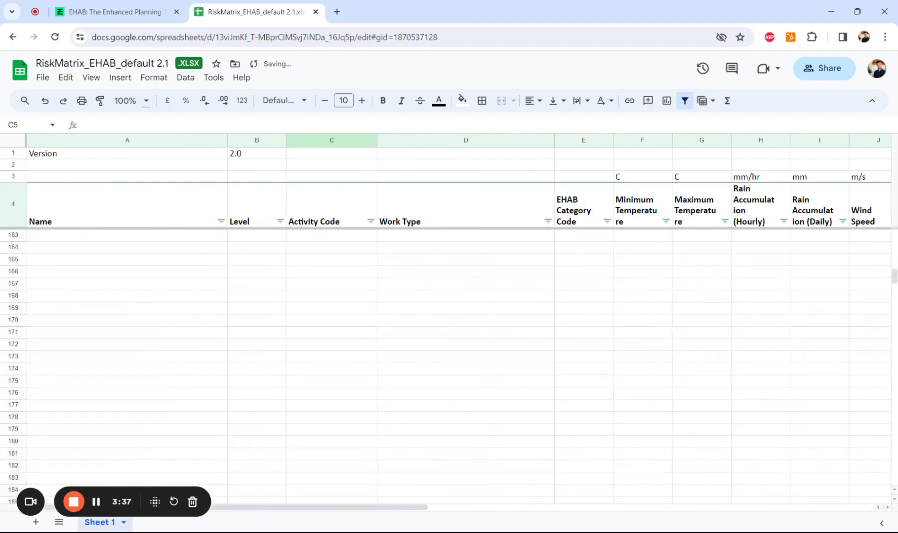
scroll(67, 343, up, 3)
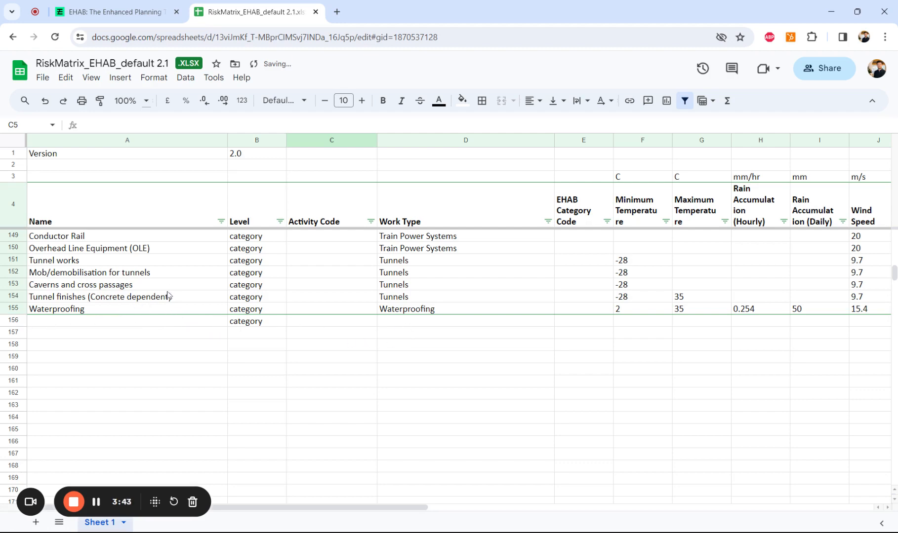
scroll(173, 294, up, 15)
scroll(176, 293, up, 11)
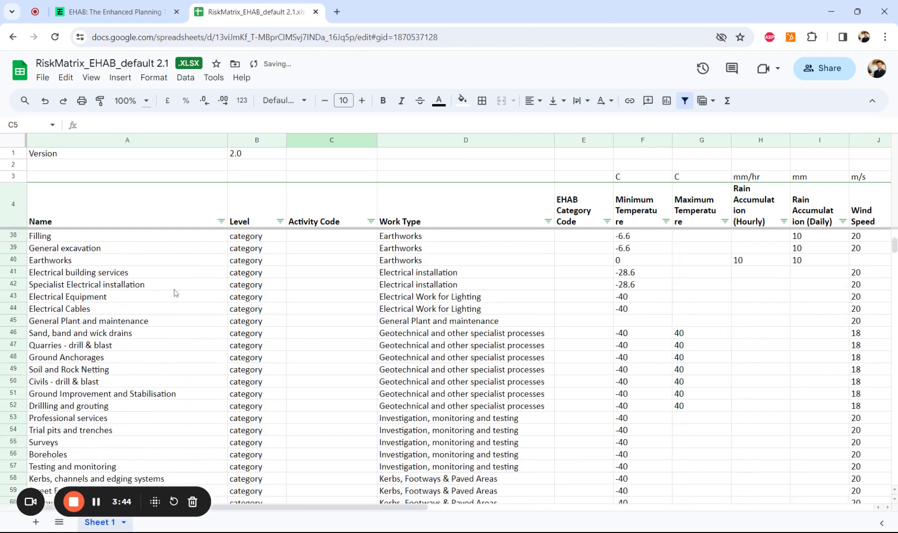
Switch back to EHAB, inspect the risk matrix import options without uploading a file, and recheck the risk matrix spreadsheet.
click(149, 12)
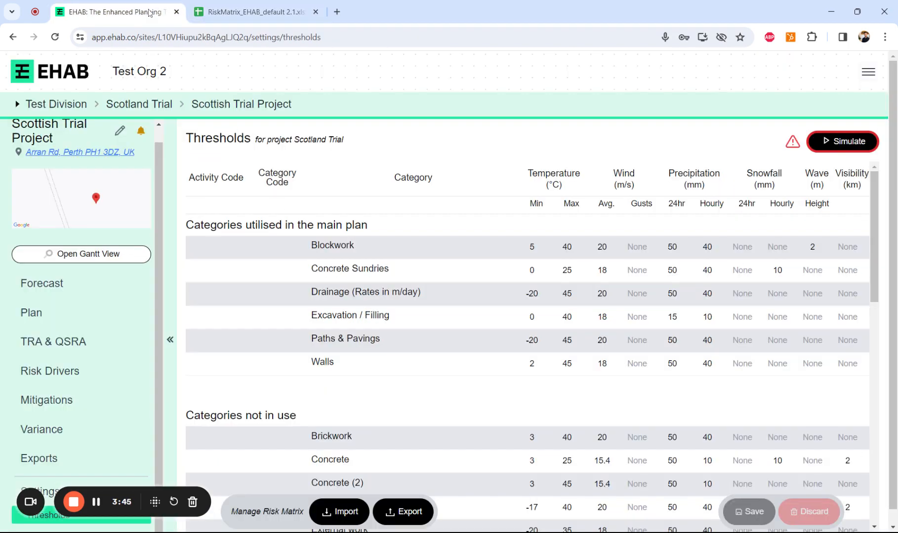
click(346, 511)
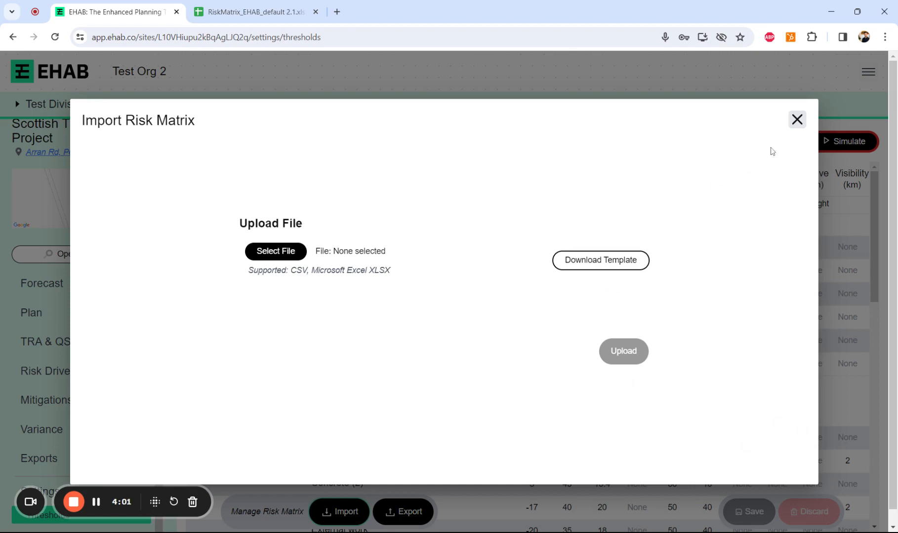
click(796, 120)
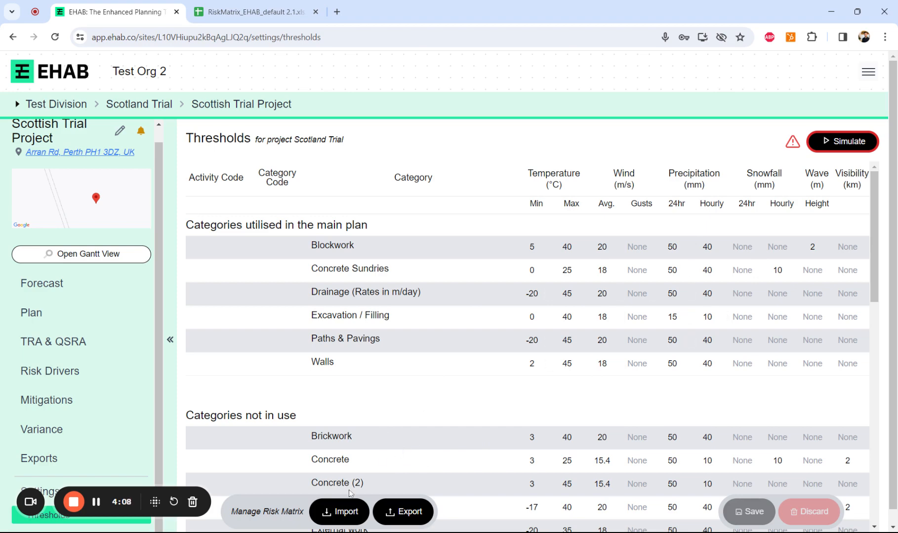
click(335, 513)
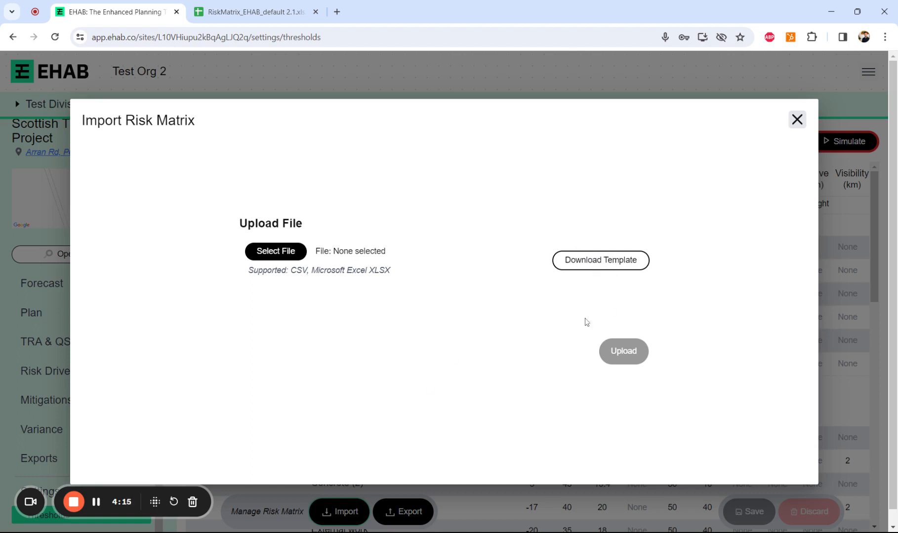
click(796, 121)
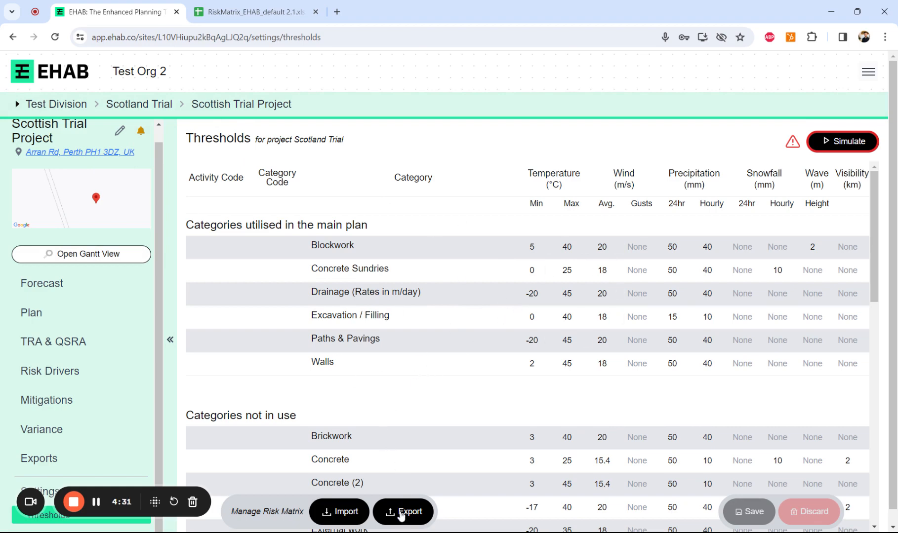
click(281, 18)
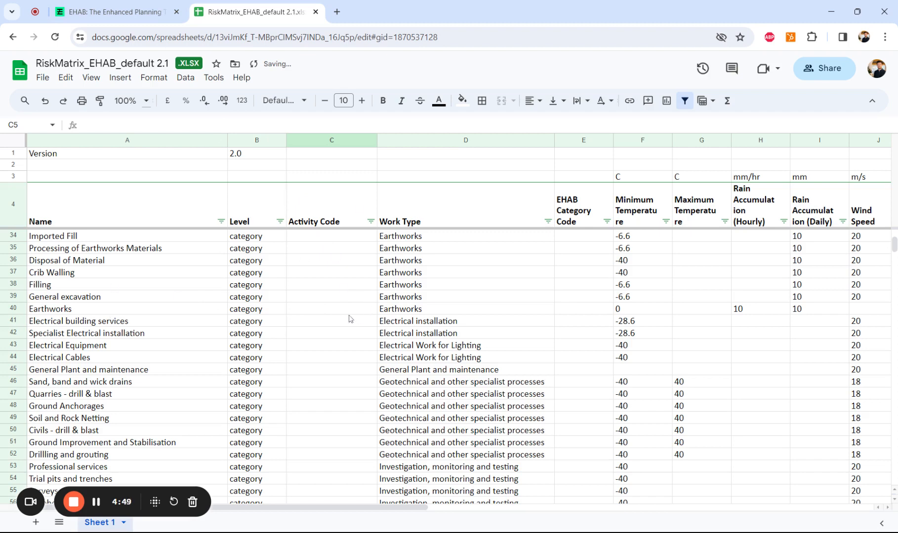
click(132, 12)
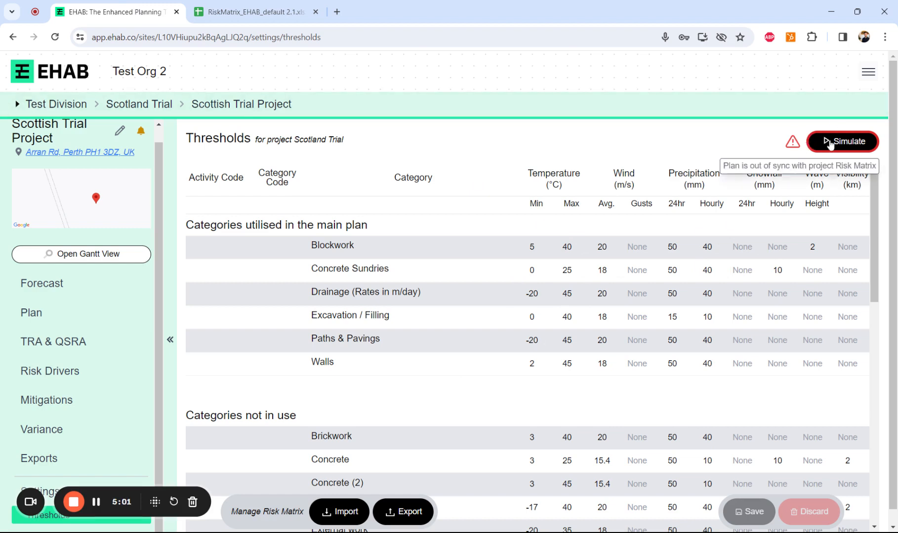
View the project's Plan overview and the weather days table under TRA & QSRA.
click(84, 314)
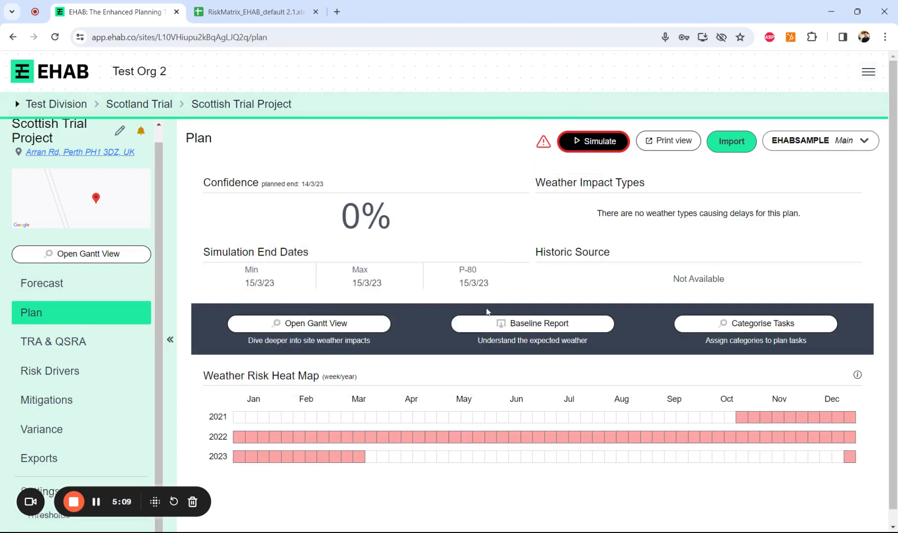
click(103, 343)
scroll(611, 368, down, 1)
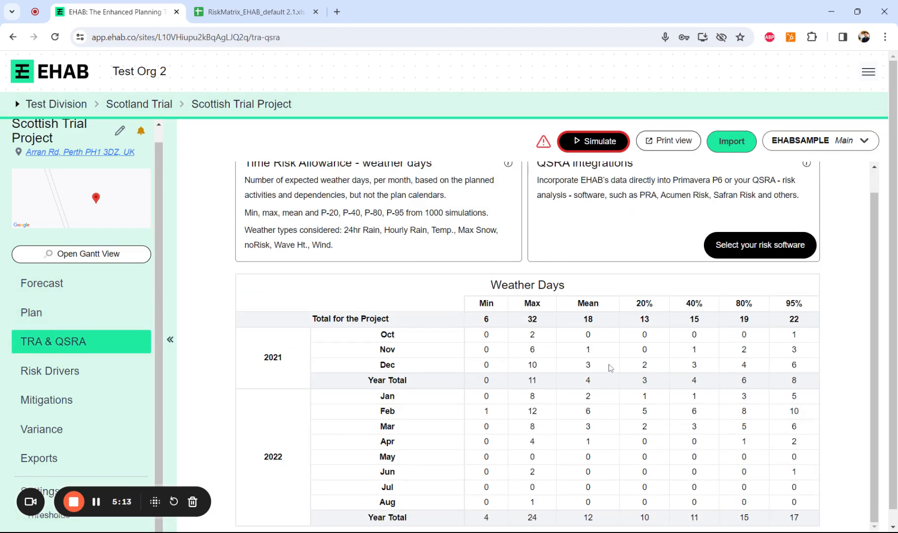